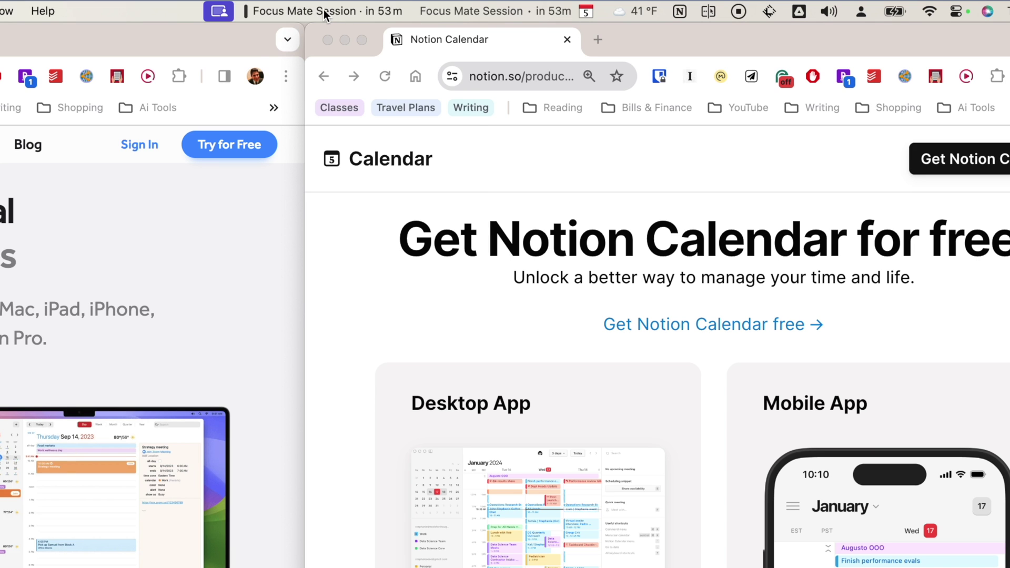
# Check Notion Calendar's upcoming events from the menu bar, then bring up Fantastical's March 2024 mini calendar
pyautogui.click(323, 13)
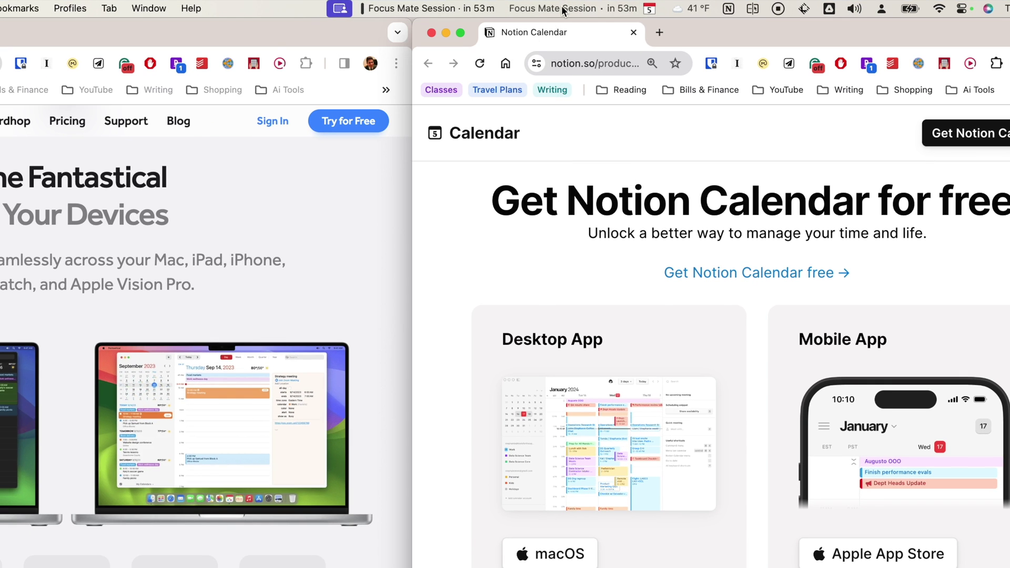
pyautogui.click(556, 8)
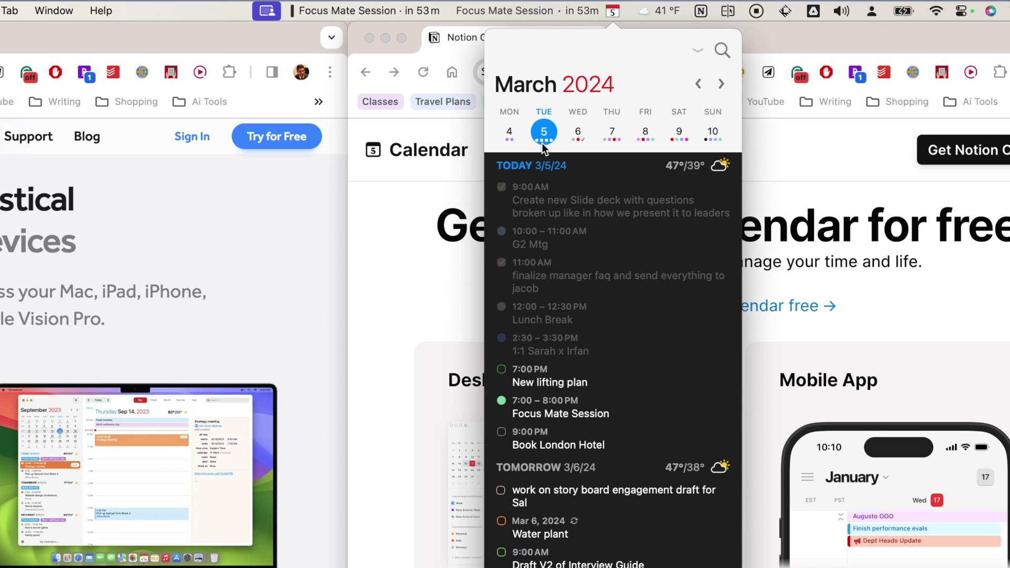
# Enter 'Dune at 7pm on friday /fun' to add a 7–8 PM Friday March 8 event in Fun
pyautogui.moveTo(539, 136)
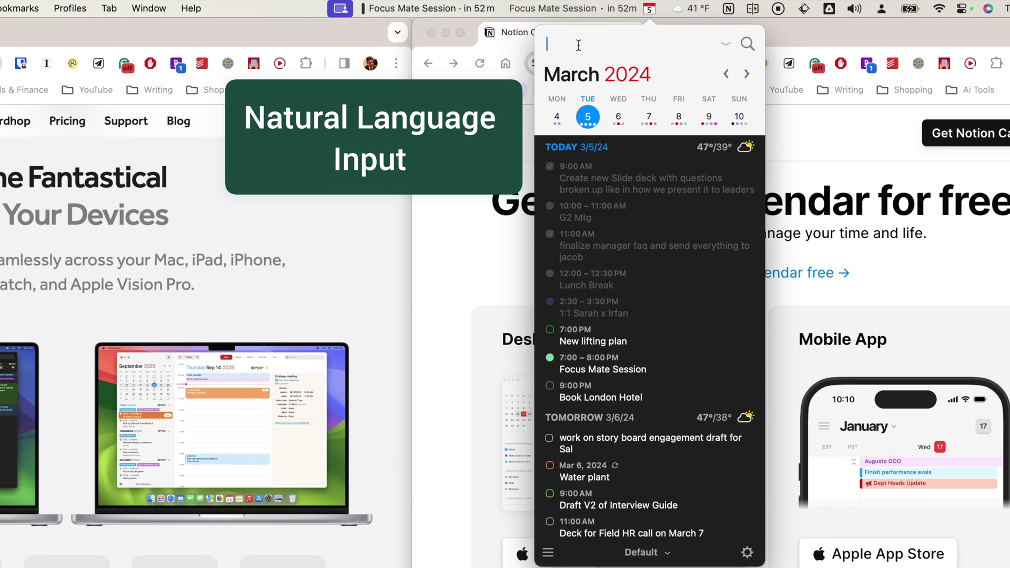
pyautogui.write('Dune at ')
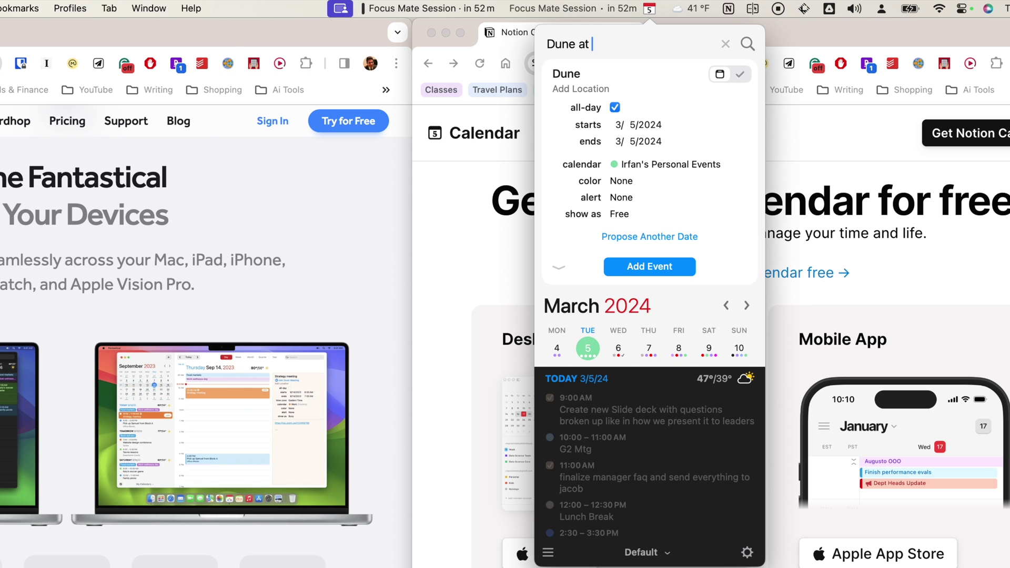
pyautogui.write('7pm on friday')
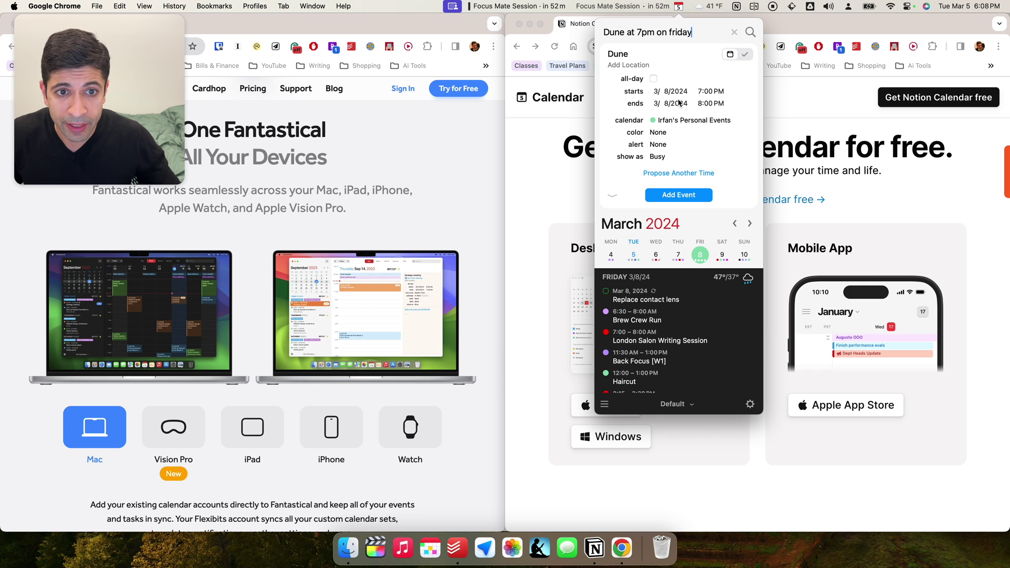
pyautogui.write('/fun')
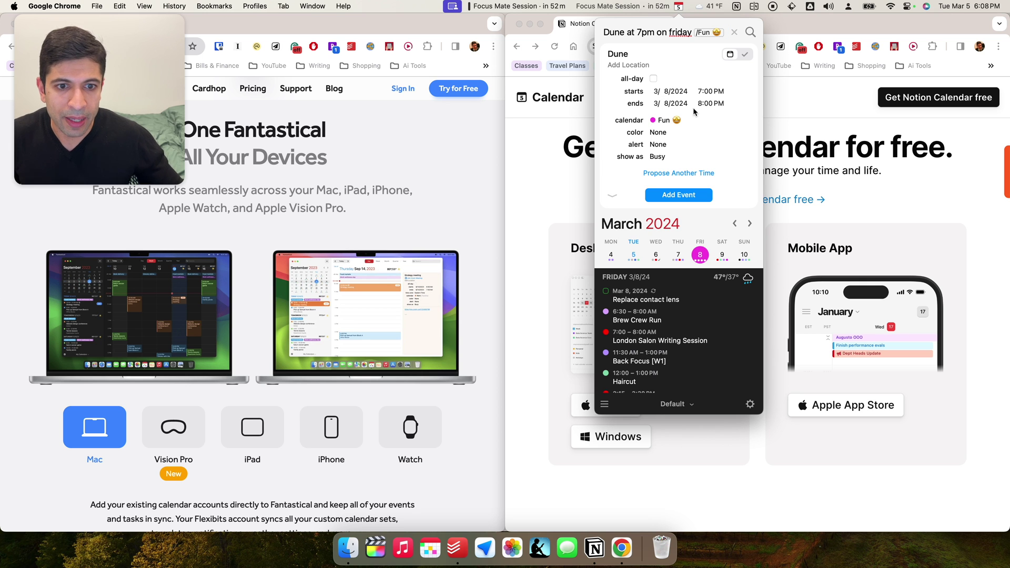
pyautogui.click(684, 196)
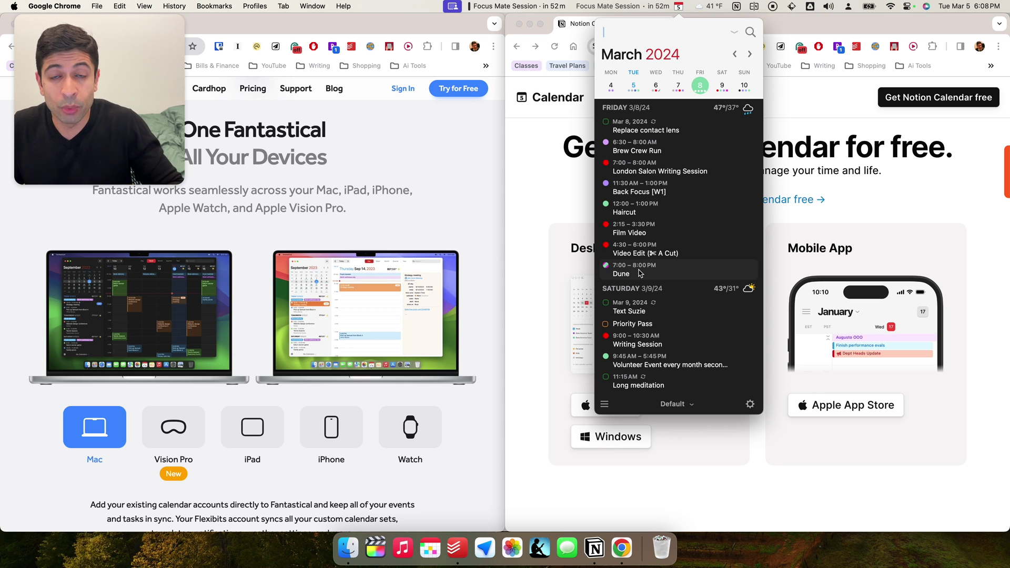
pyautogui.click(749, 34)
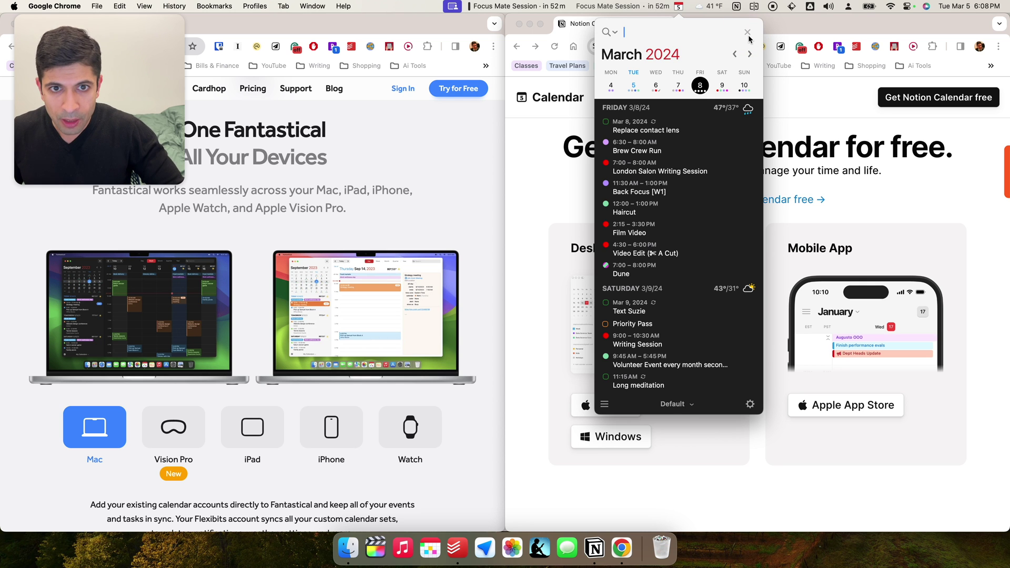
# Search Fantastical for 'london', clear the search, and close the mini calendar popover
pyautogui.write('london')
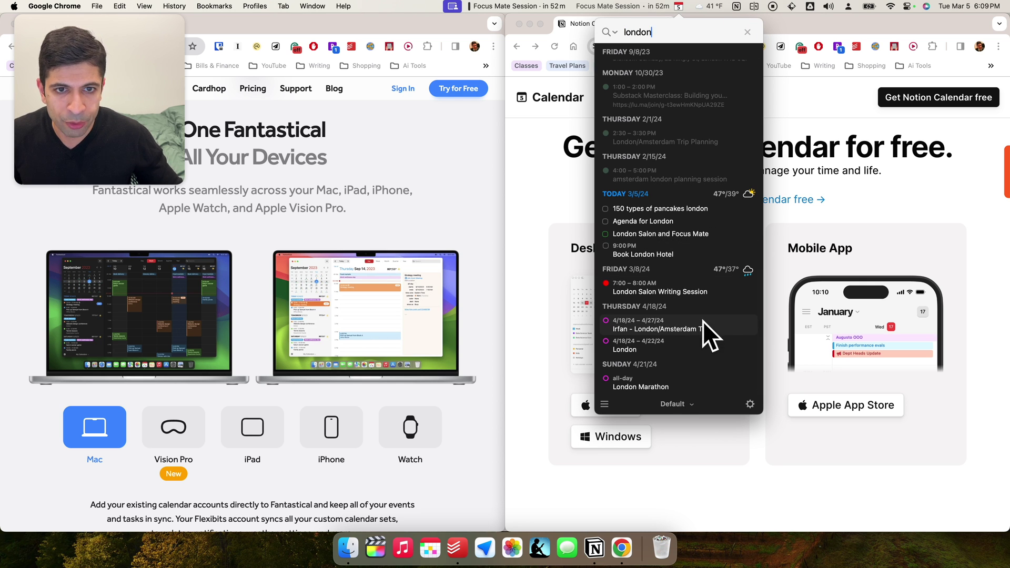
pyautogui.press('Escape')
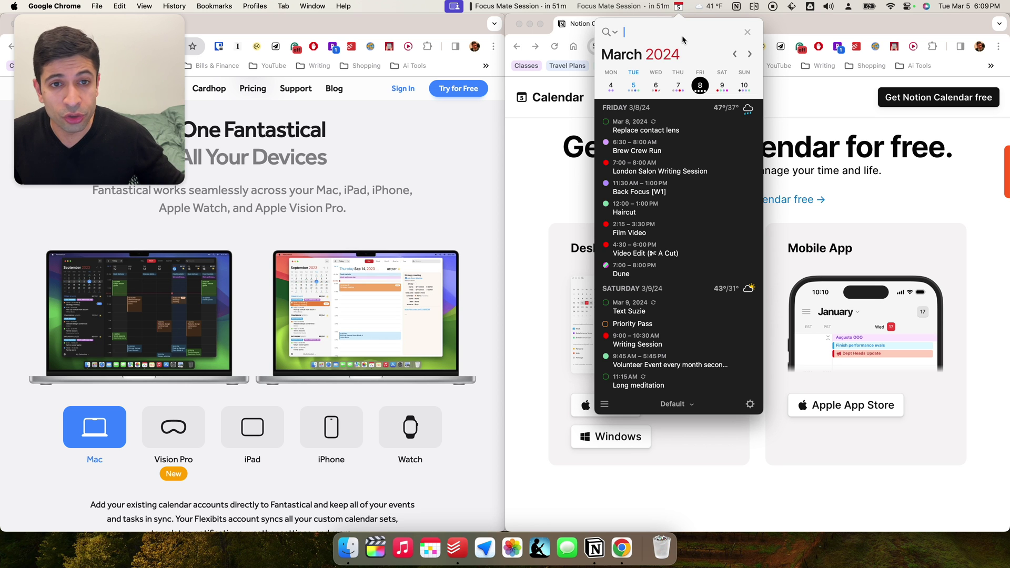
pyautogui.click(655, 8)
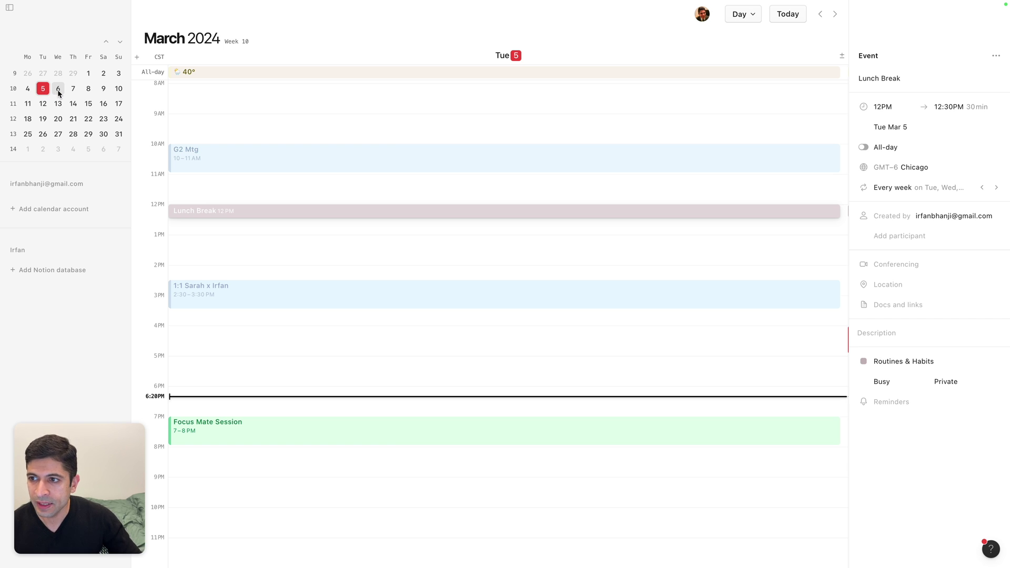
# Jump to Wednesday March 6 and expand, then collapse, the account's calendar list
pyautogui.click(58, 93)
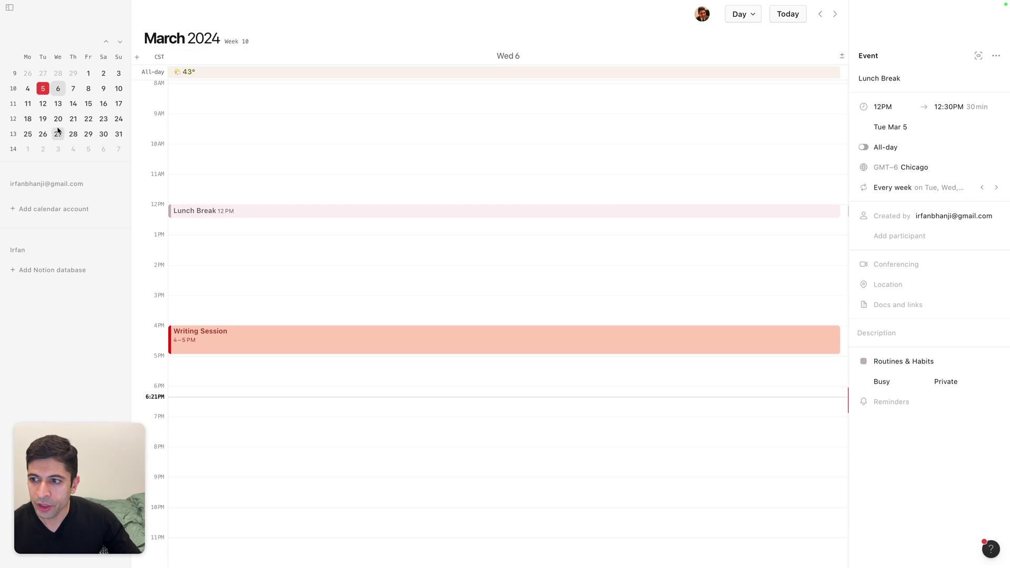
pyautogui.click(89, 183)
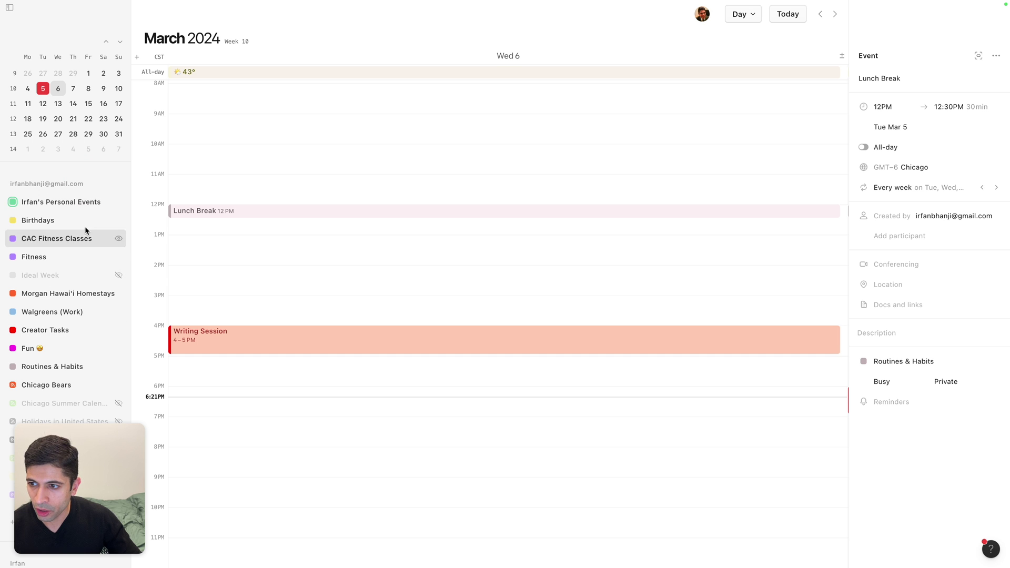
pyautogui.click(88, 184)
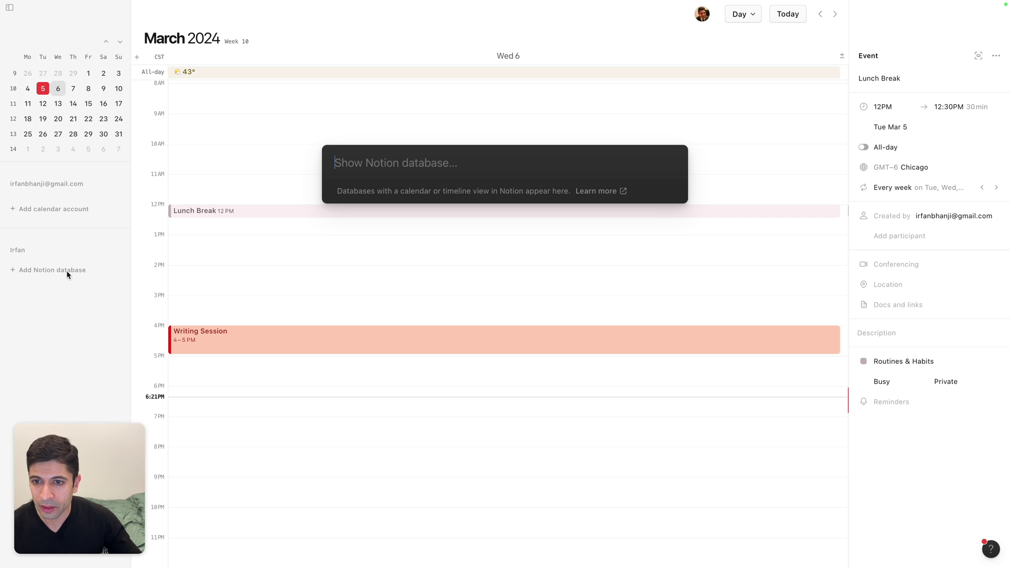
# Connect the Task Management database found via 'notion cal', then switch to Notion
pyautogui.write('notion cal')
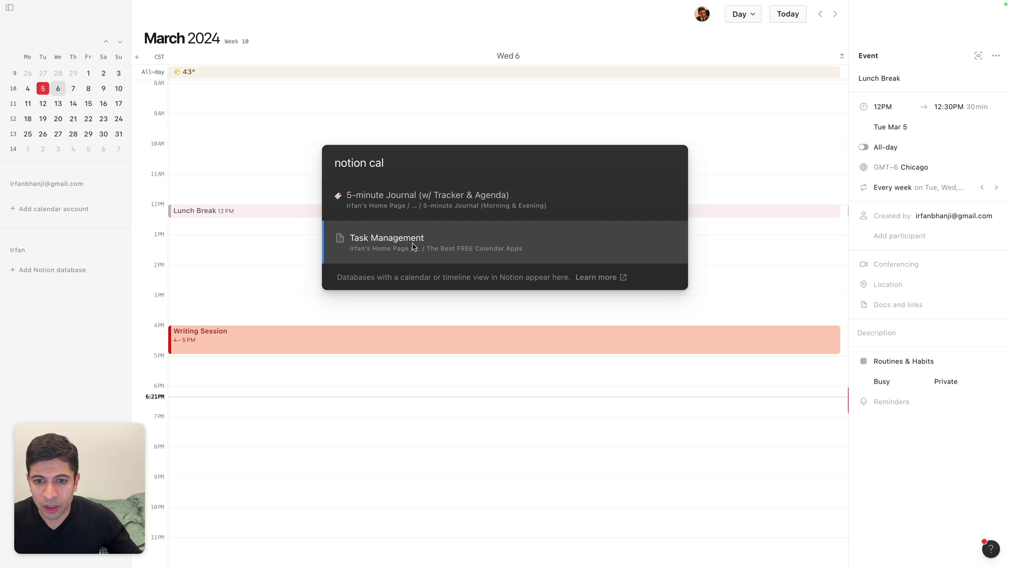
pyautogui.click(413, 247)
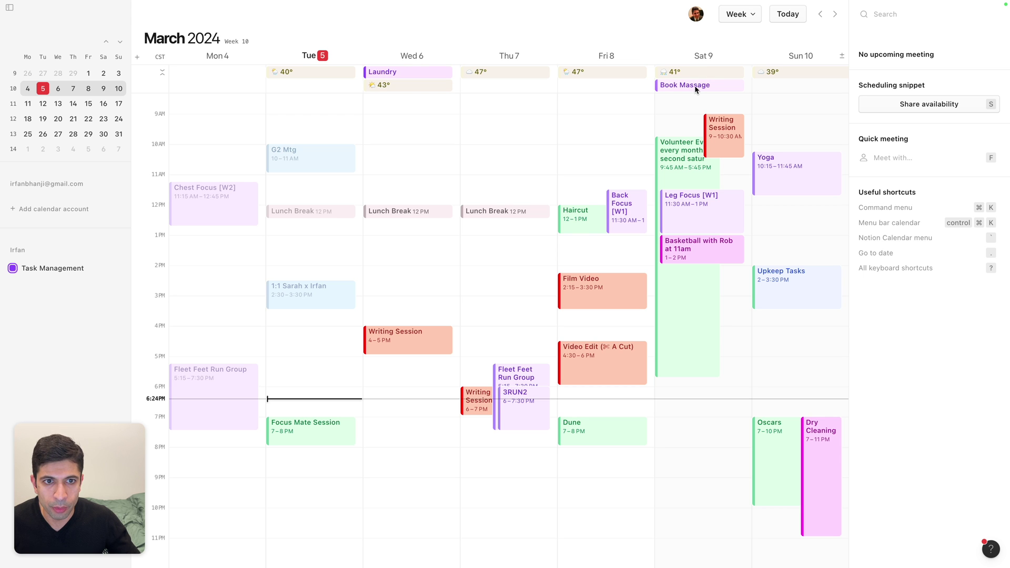
pyautogui.press('super+Tab')
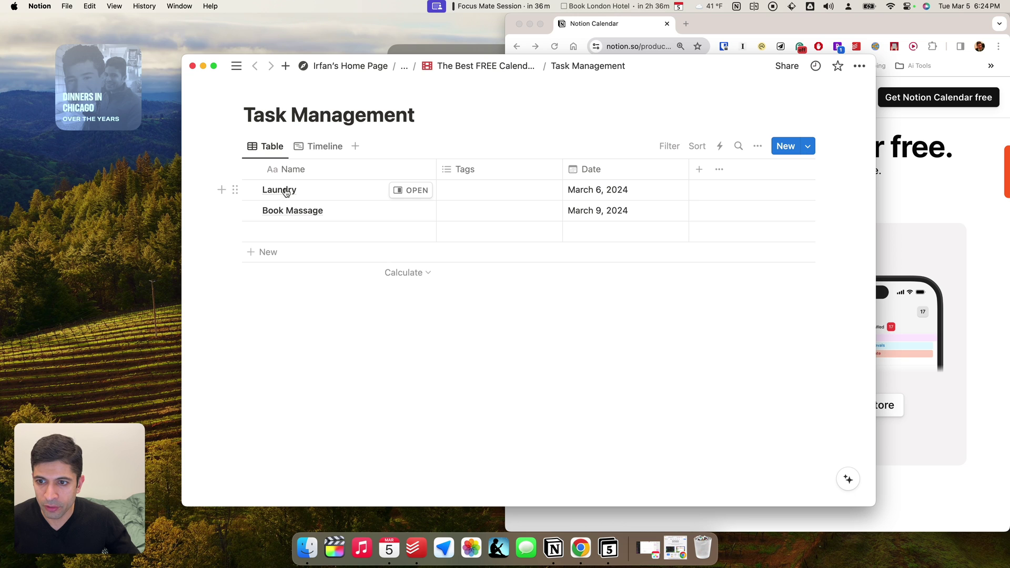
# Change Laundry's date to March 10, 2024, then return to Notion Calendar
pyautogui.click(624, 190)
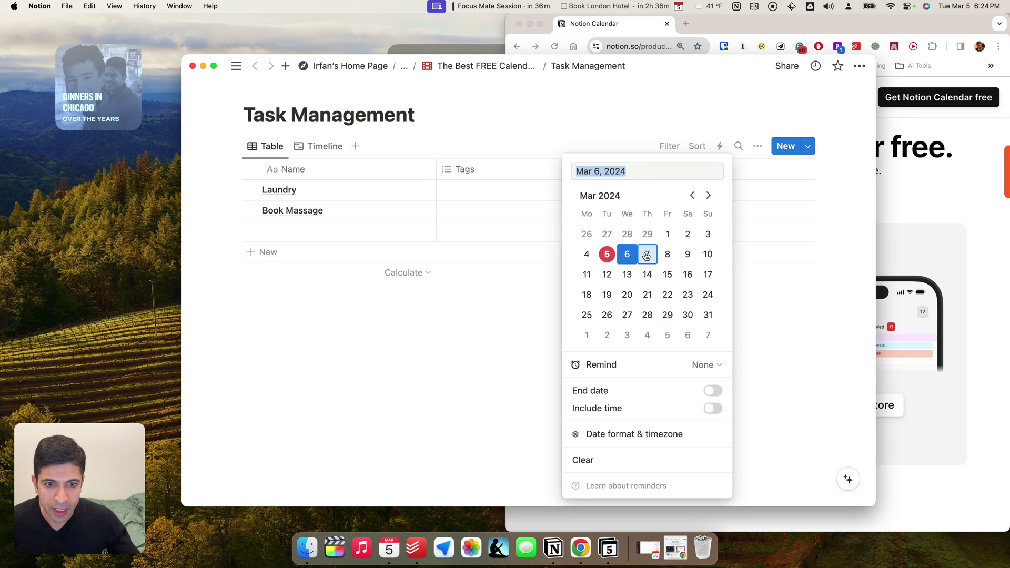
pyautogui.click(705, 256)
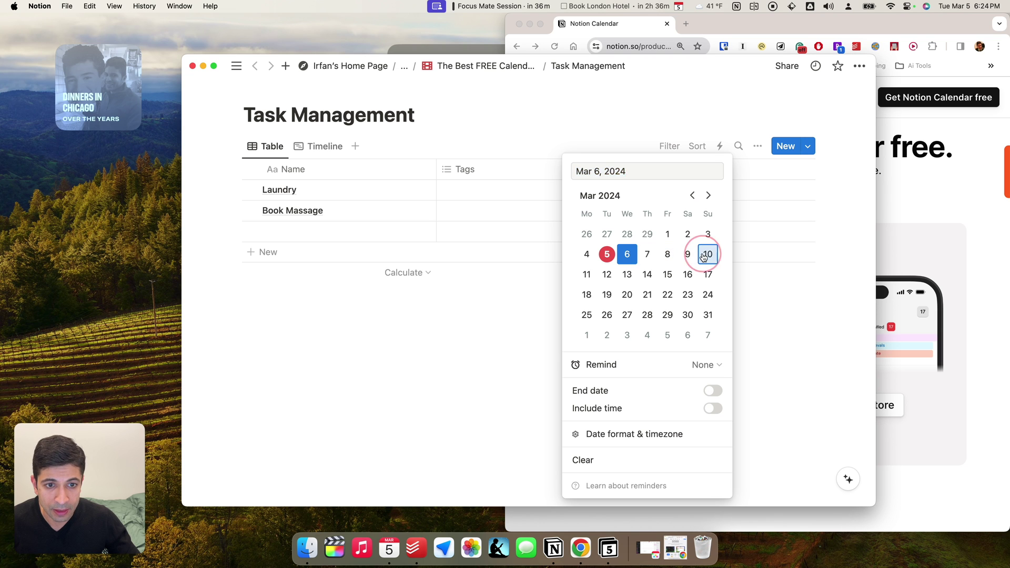
pyautogui.click(421, 339)
pyautogui.press('super+Tab')
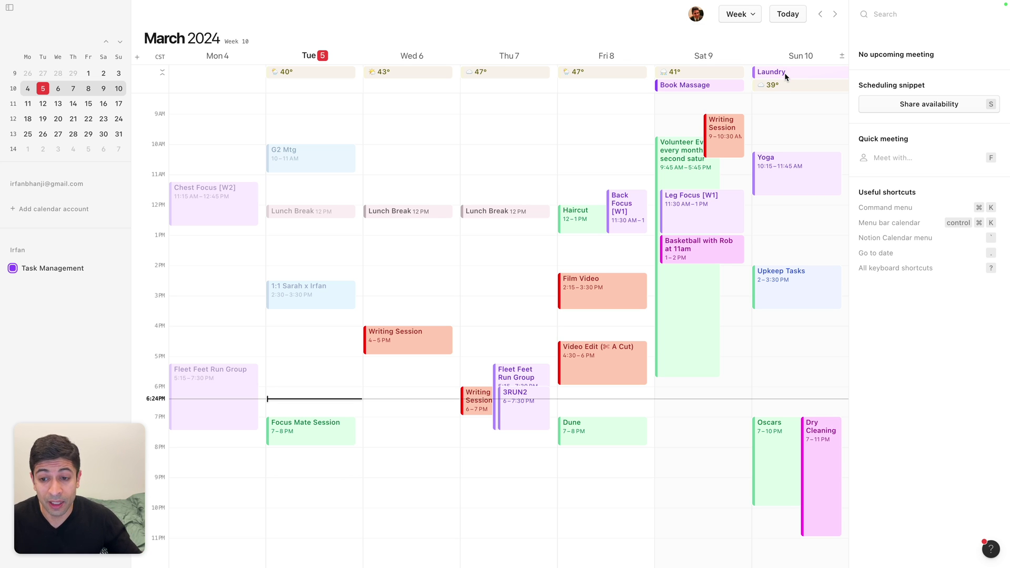
# Move Laundry from all-day to 12–1 PM on Sunday March 10, then show the day view
pyautogui.moveTo(783, 74); pyautogui.dragTo(789, 232)
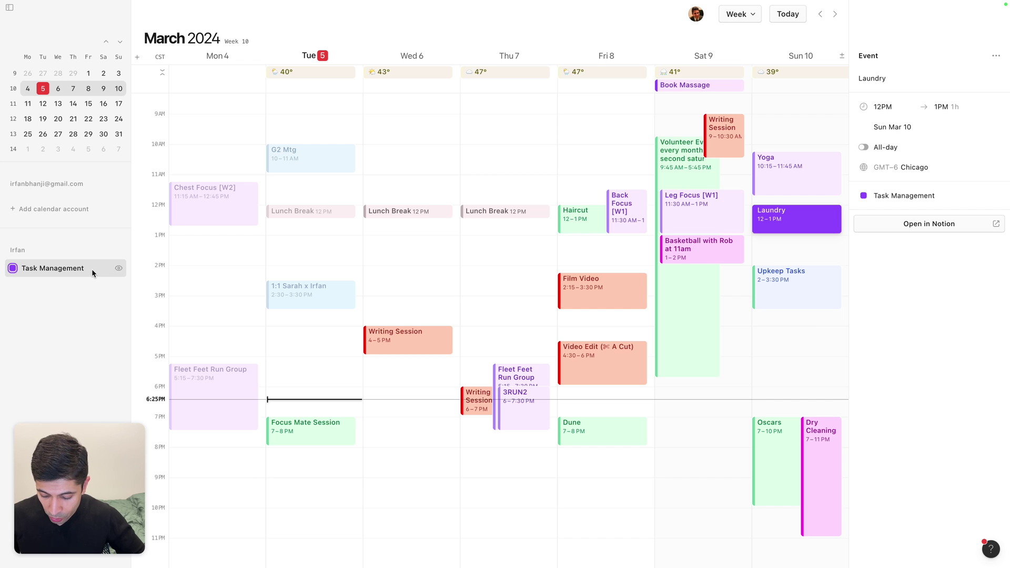
pyautogui.press('d')
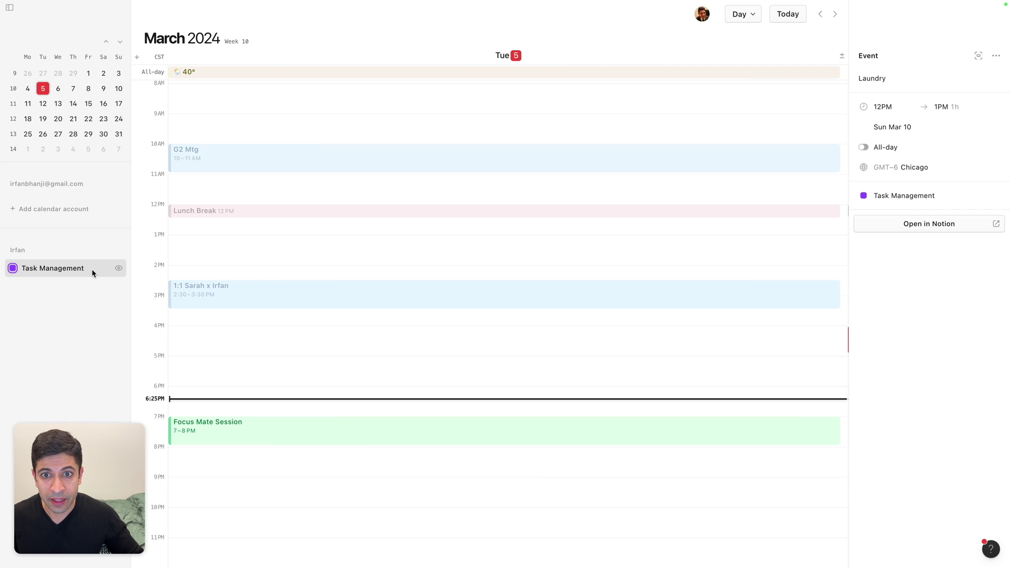
# Cycle through today, week, month, 2-day and 4-day views, ending on the 5-day March 4–8 view
pyautogui.press('t')
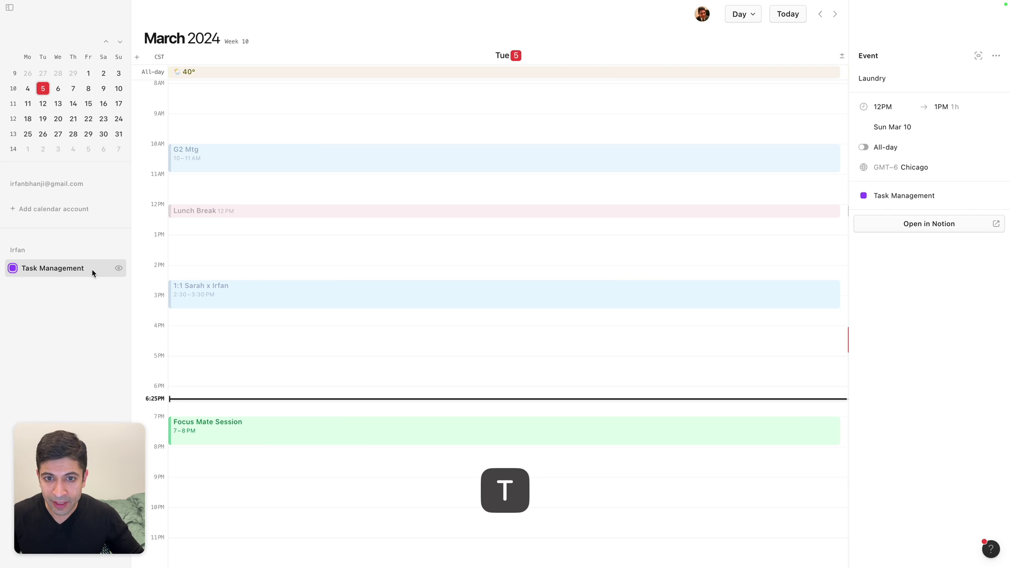
pyautogui.press('w')
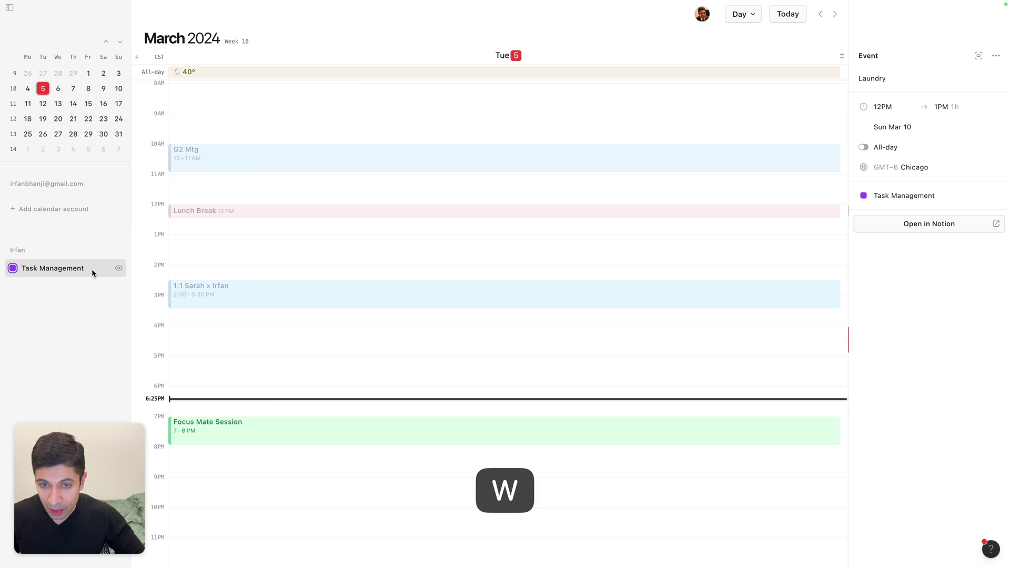
pyautogui.press('m')
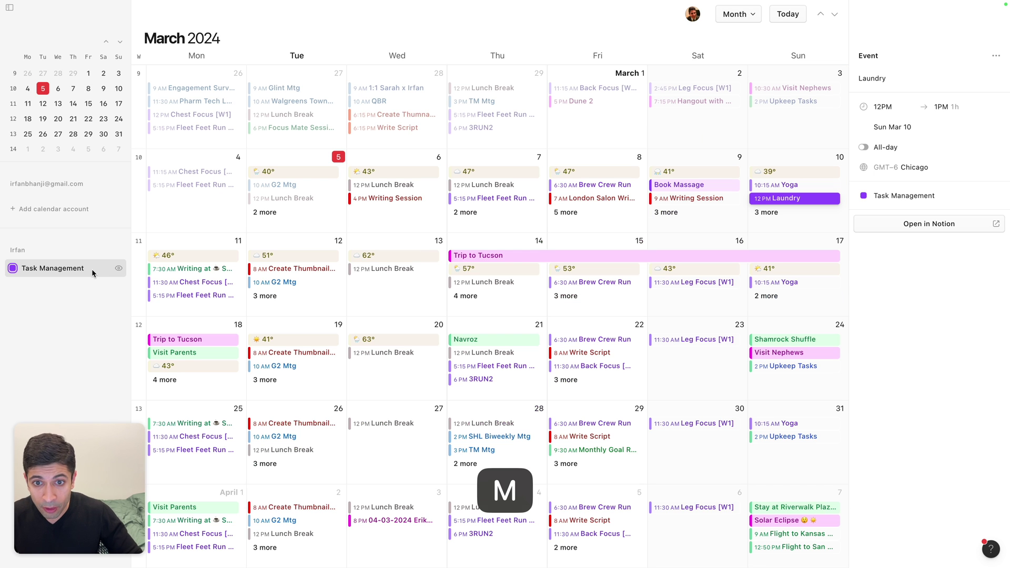
pyautogui.press('2')
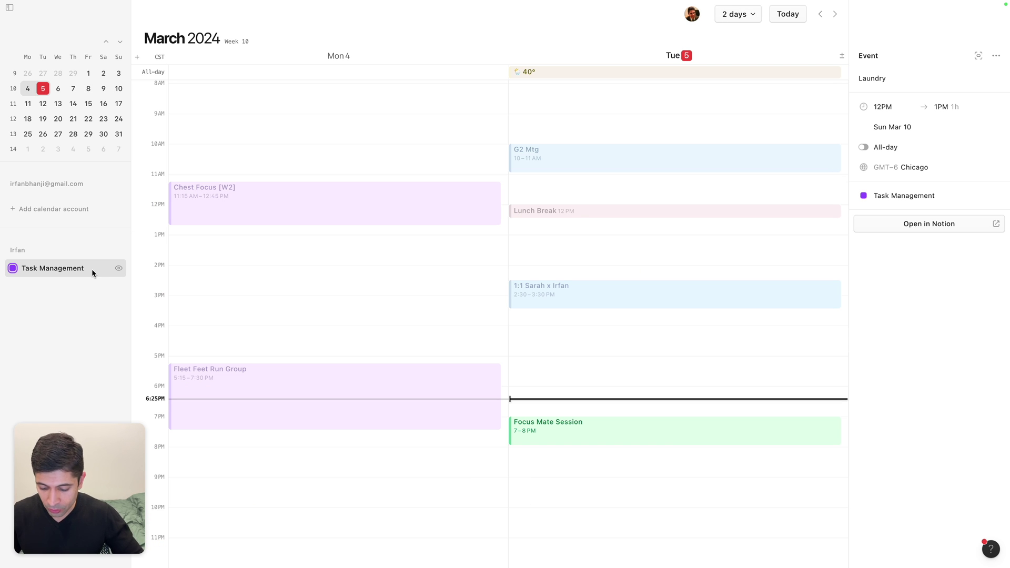
pyautogui.press('4')
pyautogui.press('5')
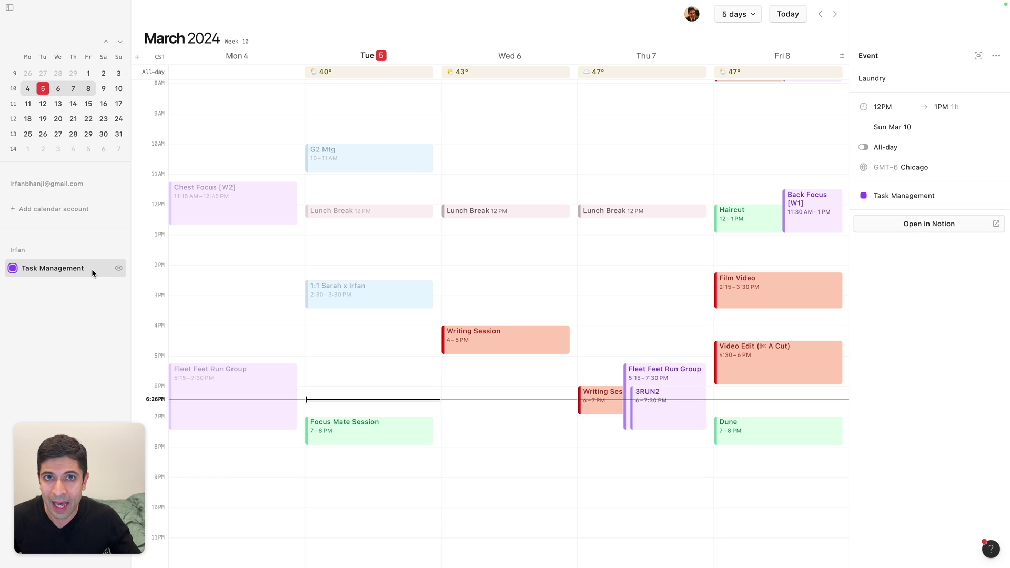
pyautogui.press('super+k')
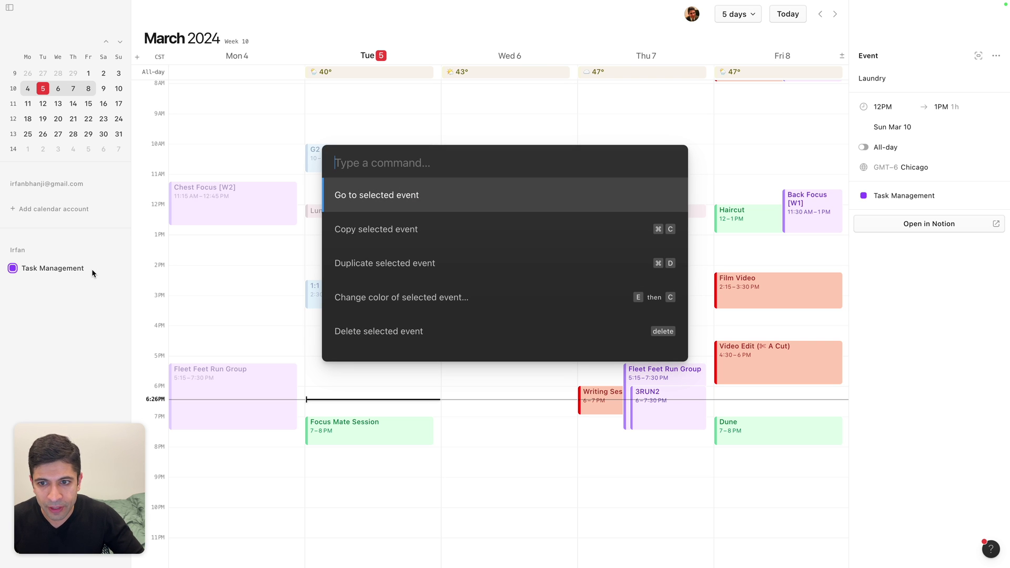
pyautogui.press('Escape')
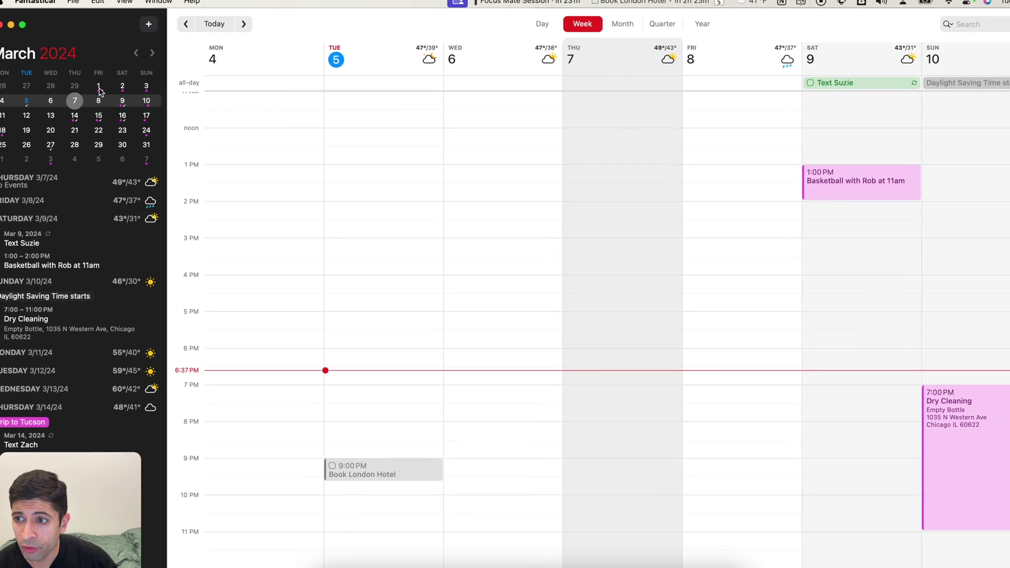
# Check each day's weather forecast in Fantastical's March 4–10, 2024 week view
pyautogui.moveTo(99, 90)
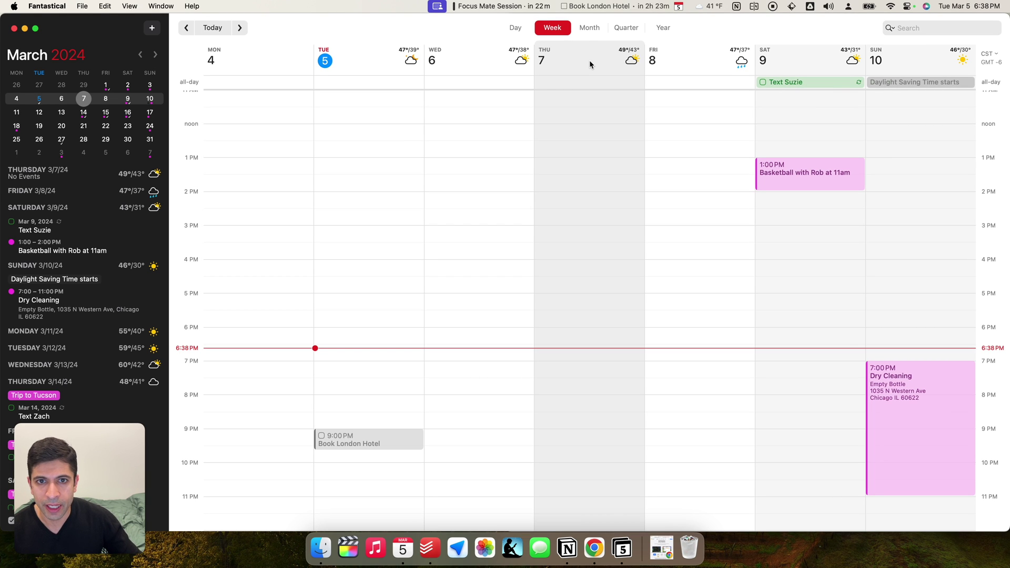
# Step through Fantastical's month, day, week and quarter views, ending on the 2024 year overview
pyautogui.click(588, 29)
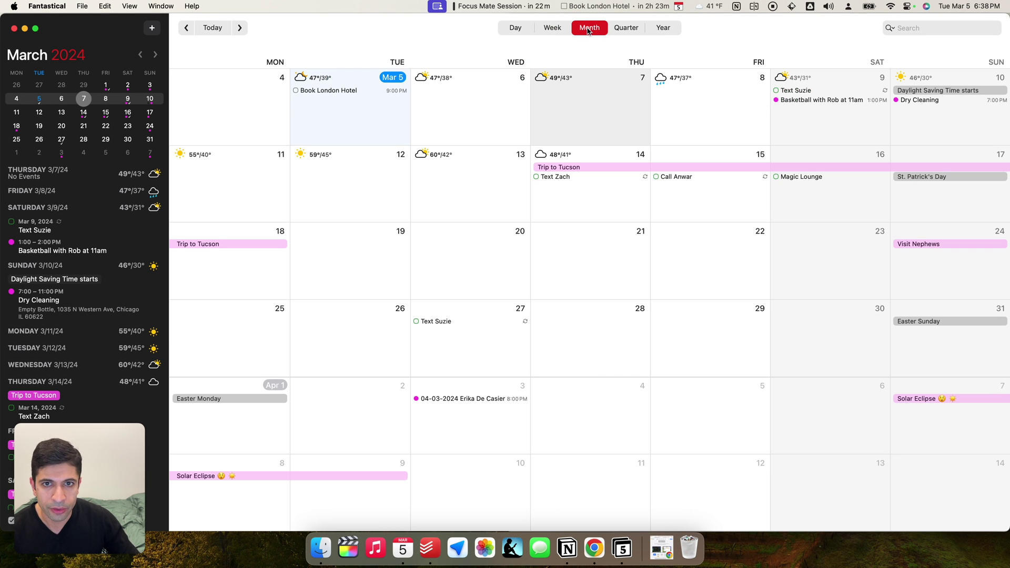
pyautogui.click(516, 29)
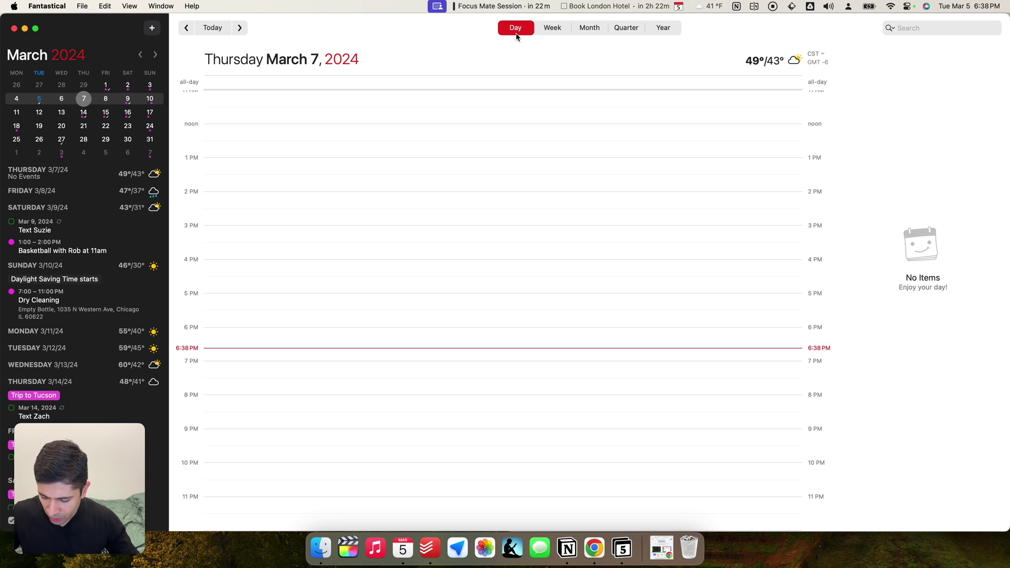
pyautogui.press('super+1')
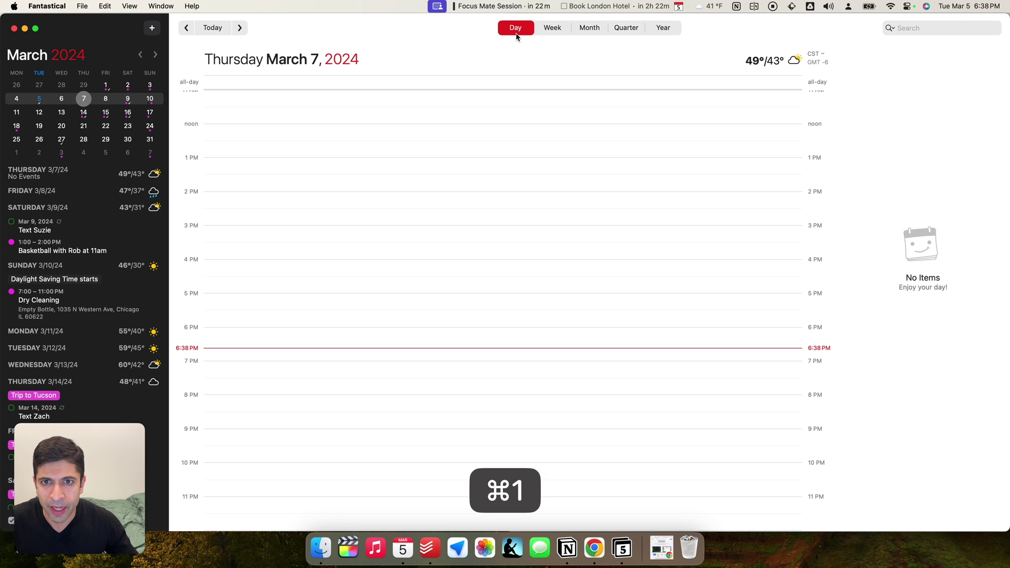
pyautogui.press('super+2')
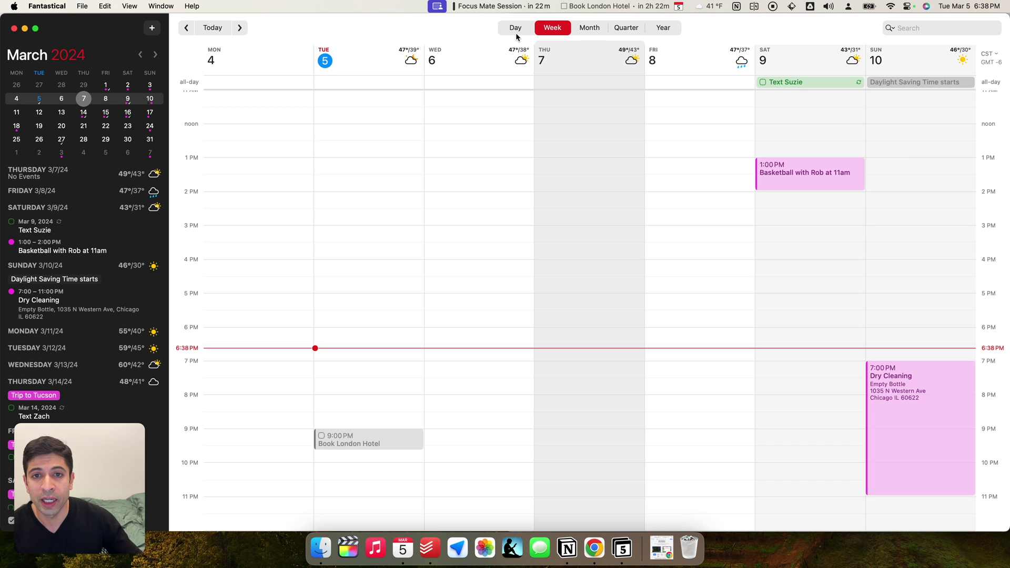
pyautogui.click(622, 29)
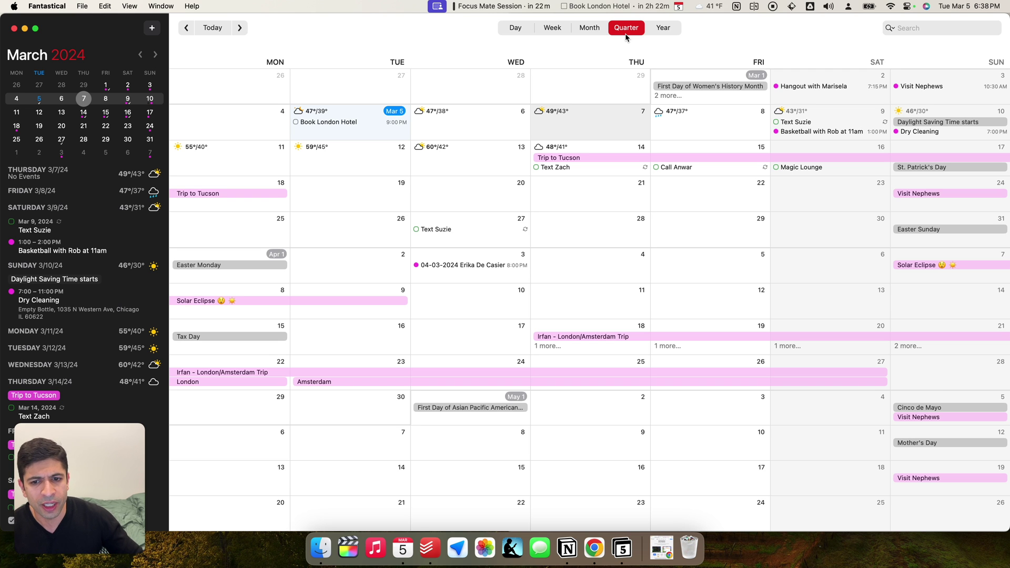
pyautogui.click(664, 30)
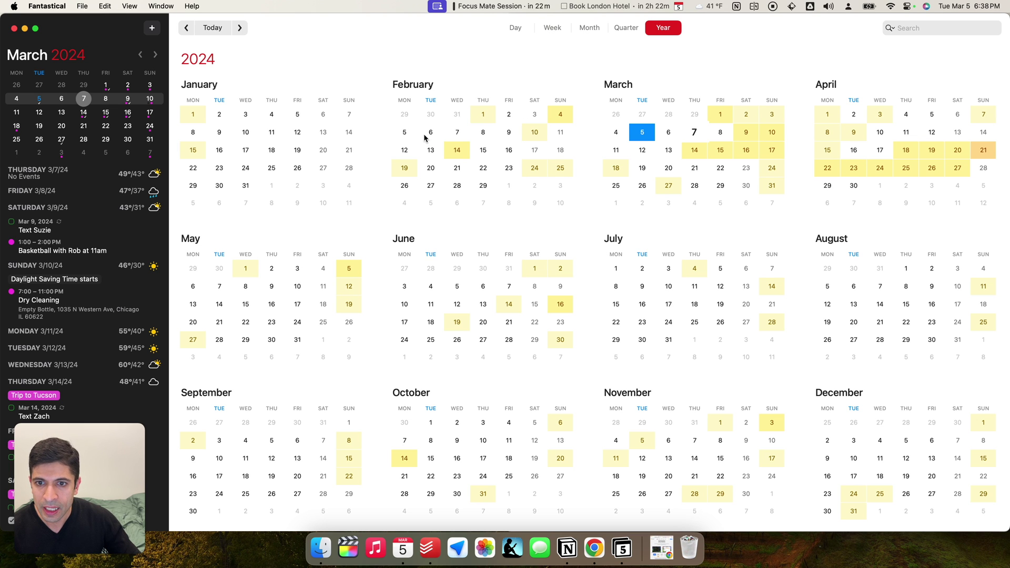
pyautogui.moveTo(458, 152)
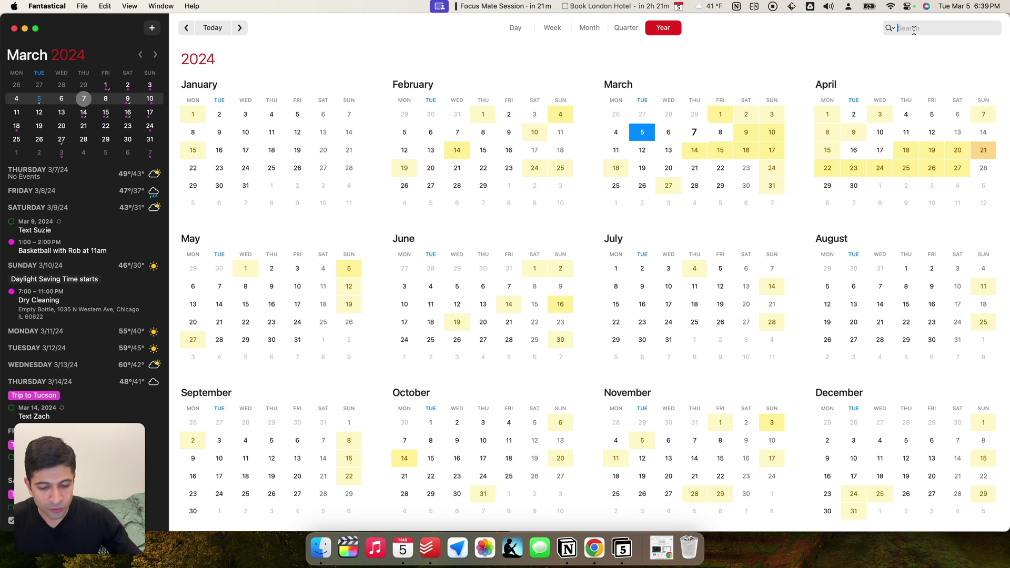
# Search 'apple vis' to find the Apple Vision Demo, then cycle through quarter, month, week and day views
pyautogui.write('apple vis')
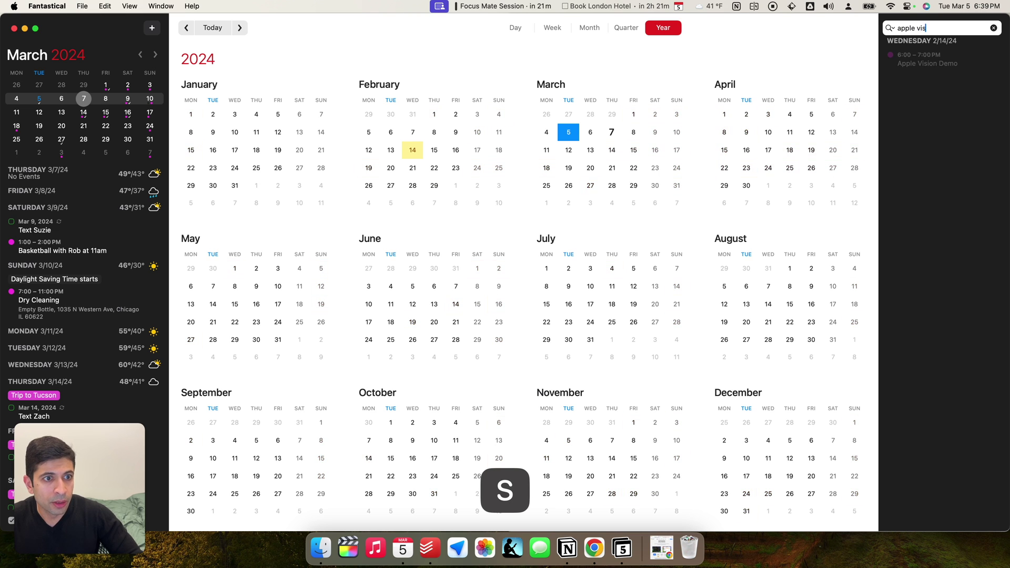
pyautogui.press('Escape')
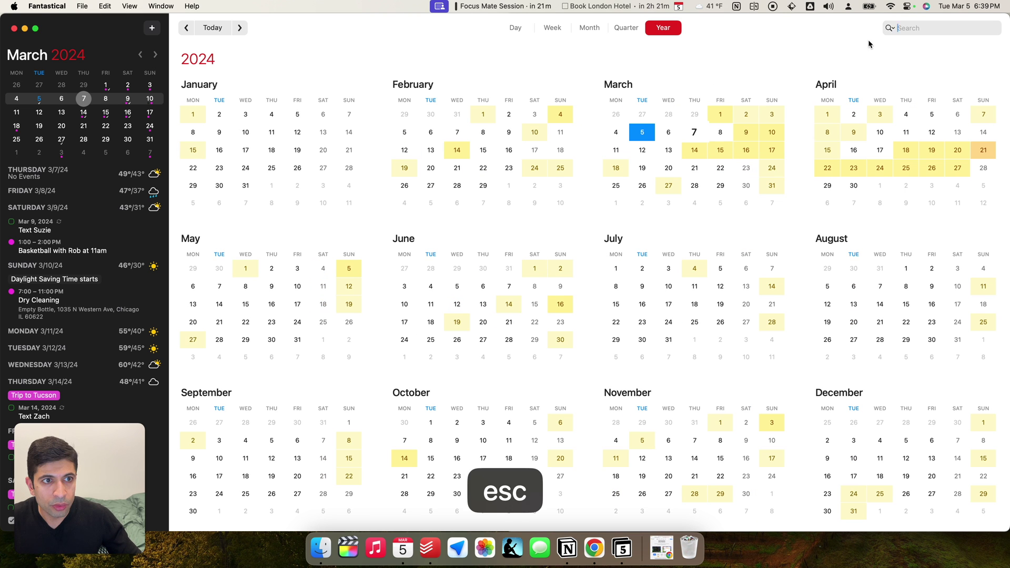
pyautogui.click(625, 26)
pyautogui.click(589, 28)
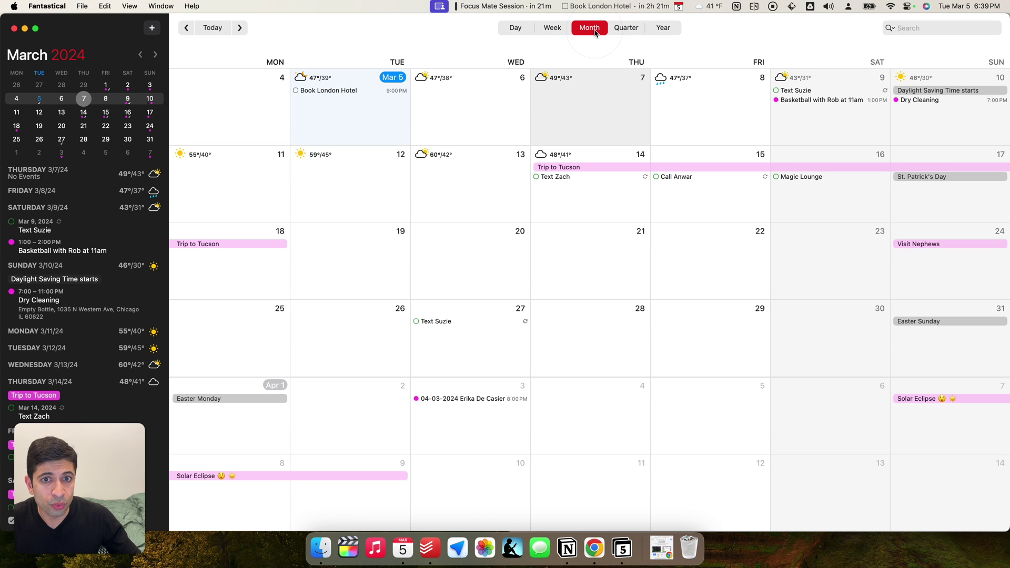
pyautogui.click(552, 29)
pyautogui.click(524, 31)
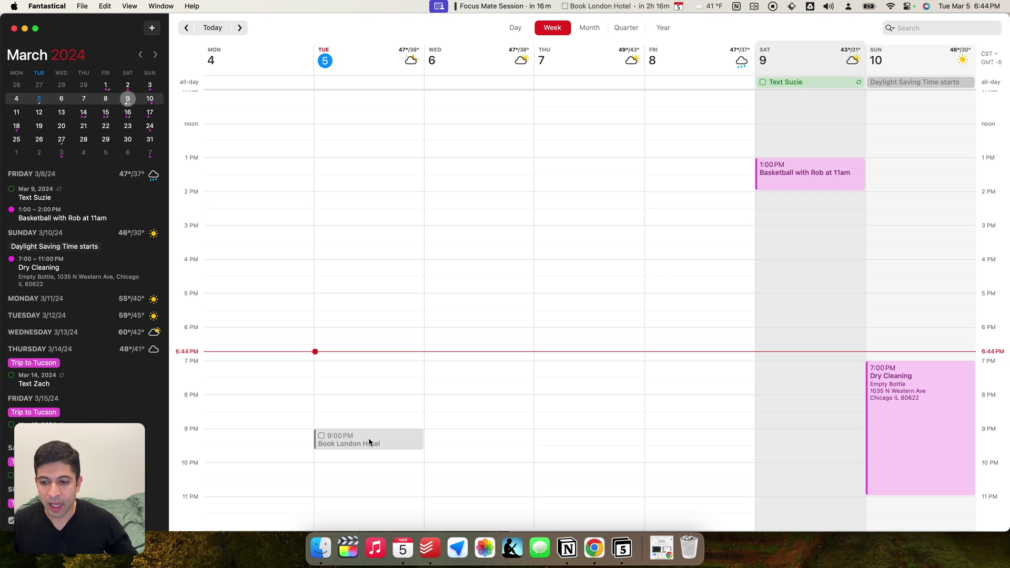
# Drag Book London Hotel in the Tuesday March 5 week view from 9 PM up to 7 PM
pyautogui.moveTo(369, 442); pyautogui.dragTo(368, 373)
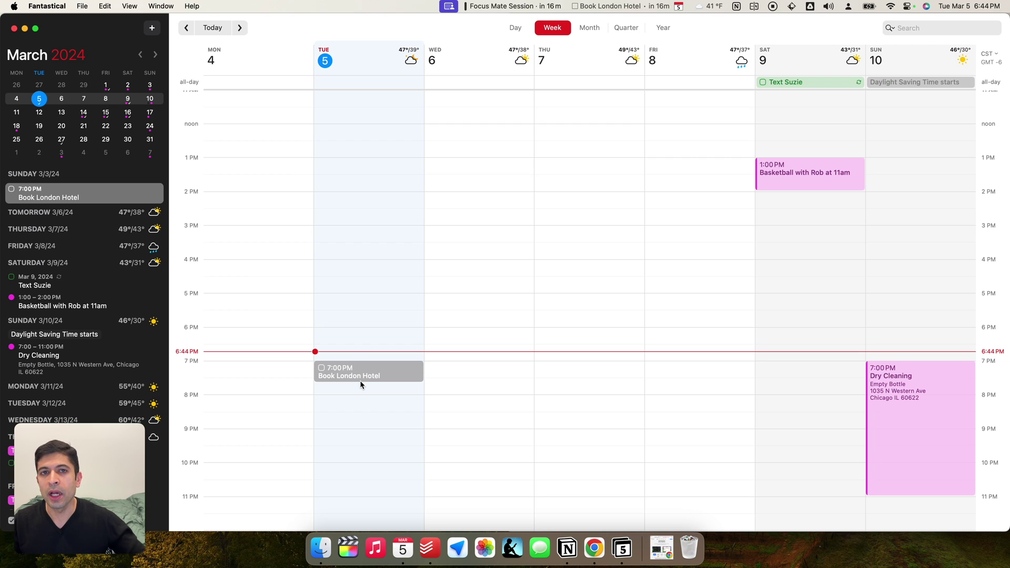